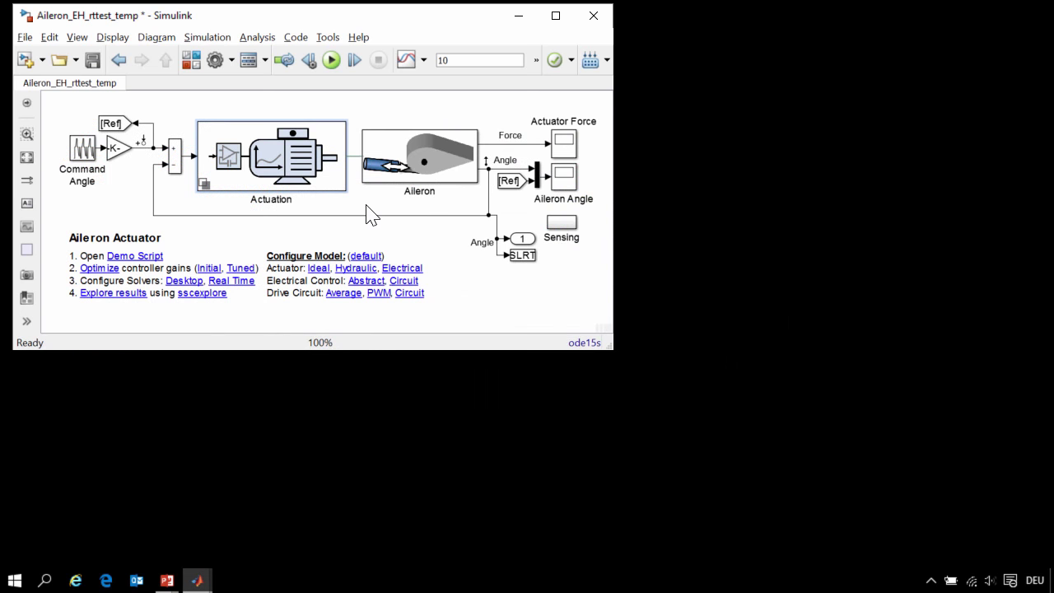
Step: Browse the Actuation subsystem's Electromechanical actuator drivetrain blocks, then the Aileron mechanism subsystem
double_click(310, 174)
double_click(236, 236)
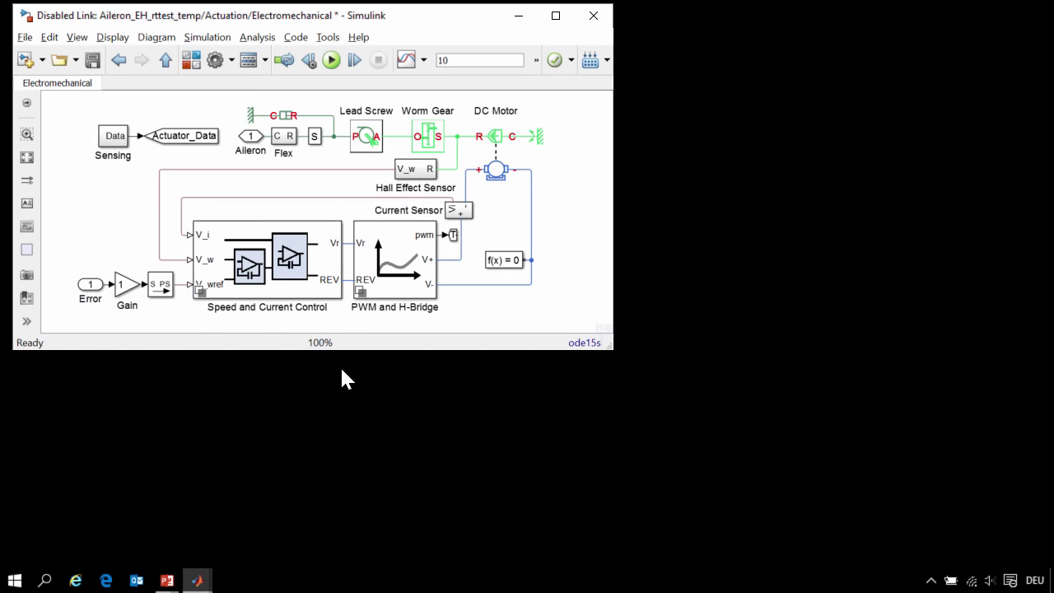
left_click(497, 171)
key("shift+Tab")
key("shift+Tab")
key("shift+Tab")
key("Escape")
key("Escape")
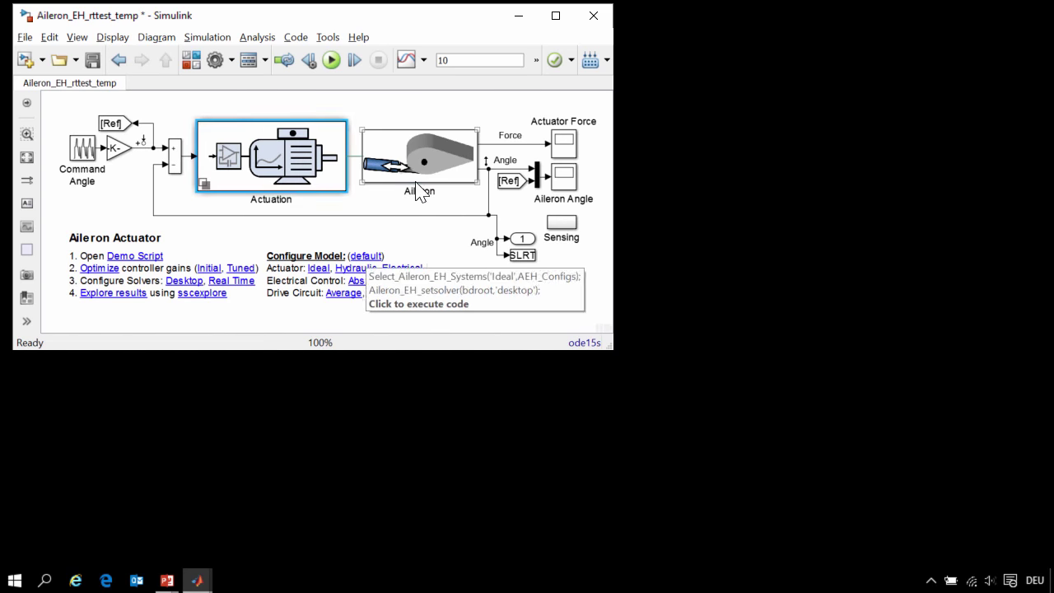
double_click(417, 183)
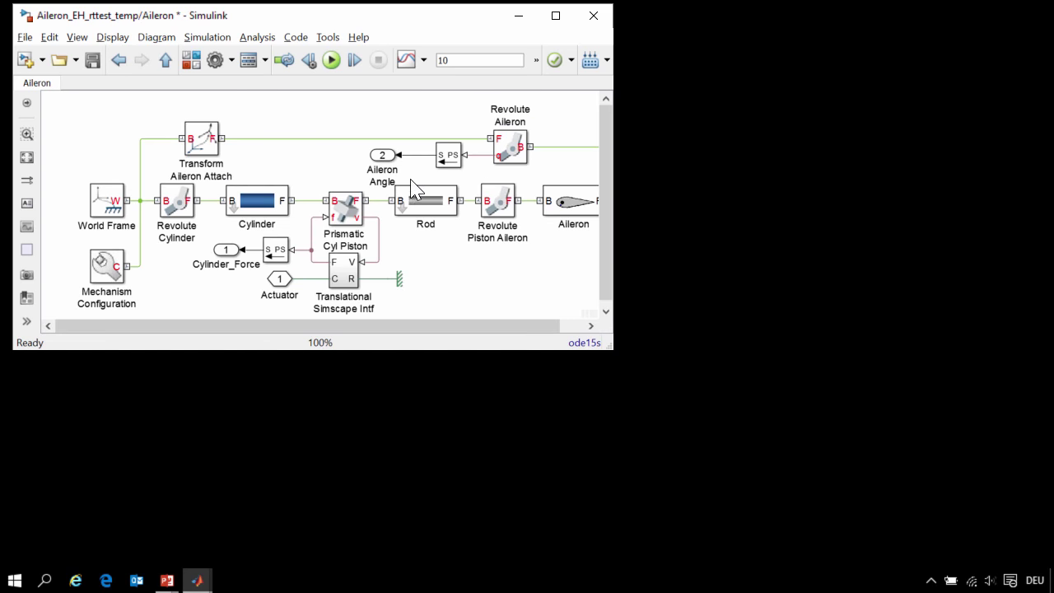
Step: Run the 10 s aileron simulation from Mechanics Explorer and view the Aileron Angle scope
key("alt+Tab")
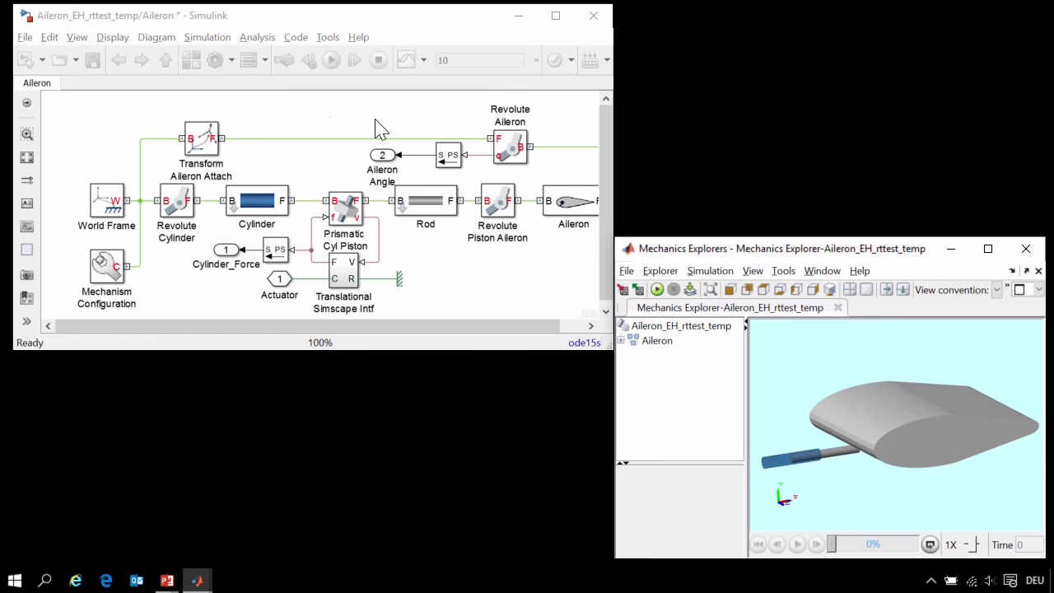
left_click(656, 289)
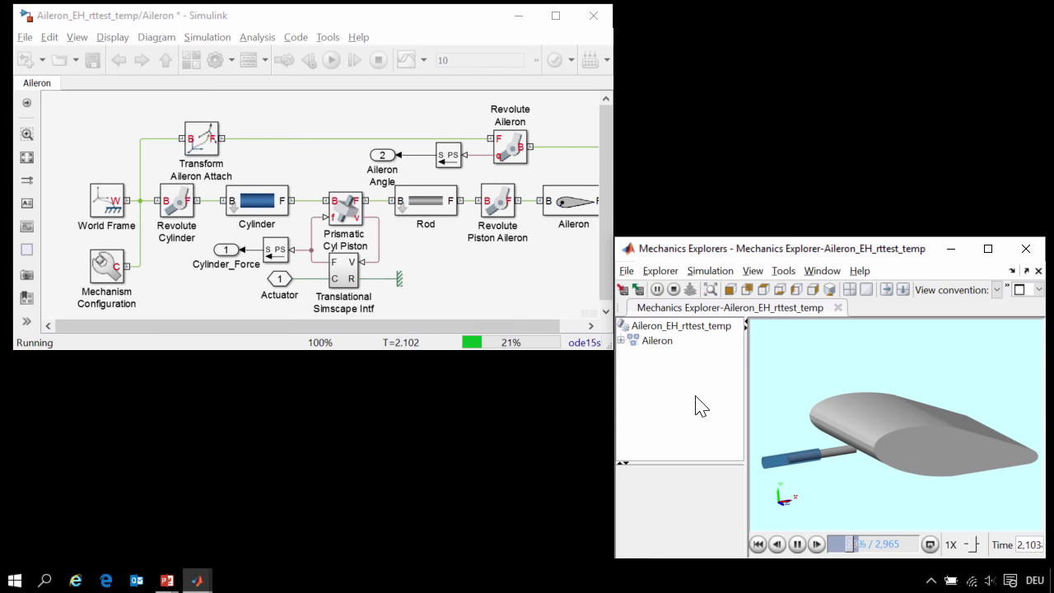
left_click(529, 335)
key("Escape")
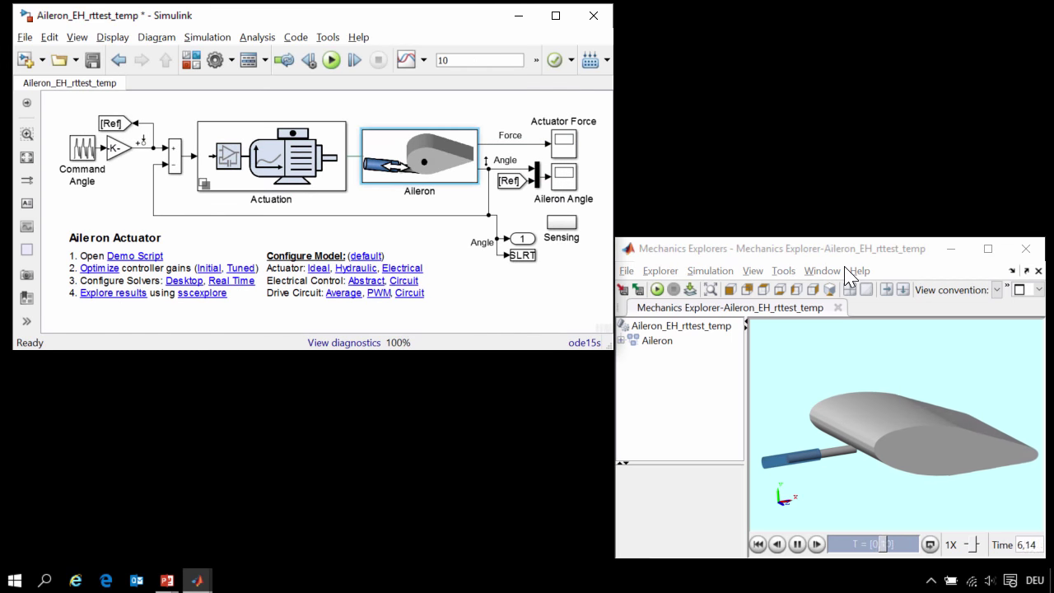
double_click(564, 175)
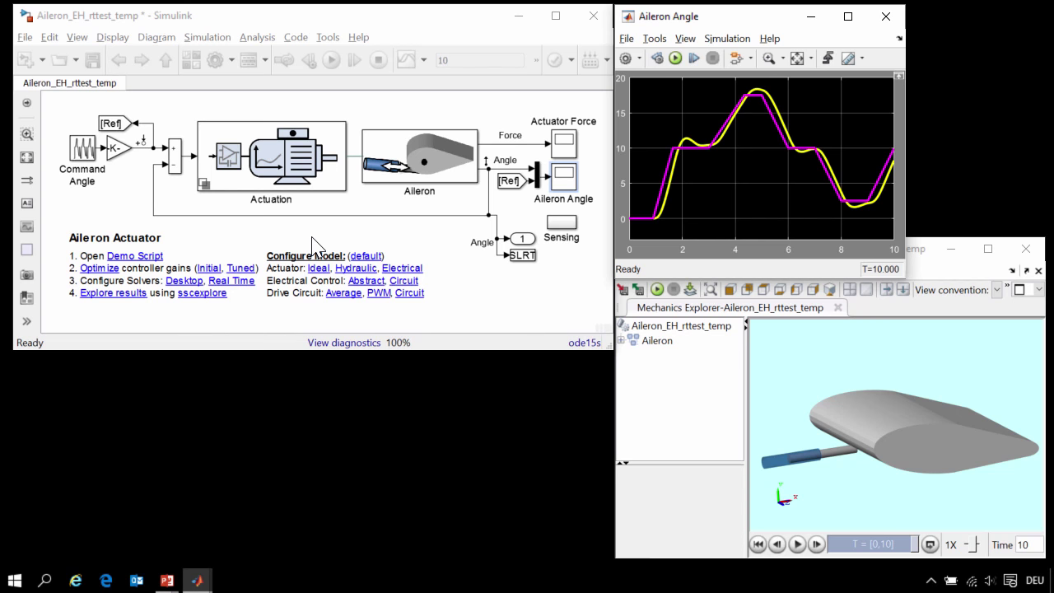
Step: Run the Get reference results and Create plot sections so Figure 1 shows the Reference curve
key("alt+Tab")
key("alt+Tab")
key("alt+Tab")
key("alt+Tab")
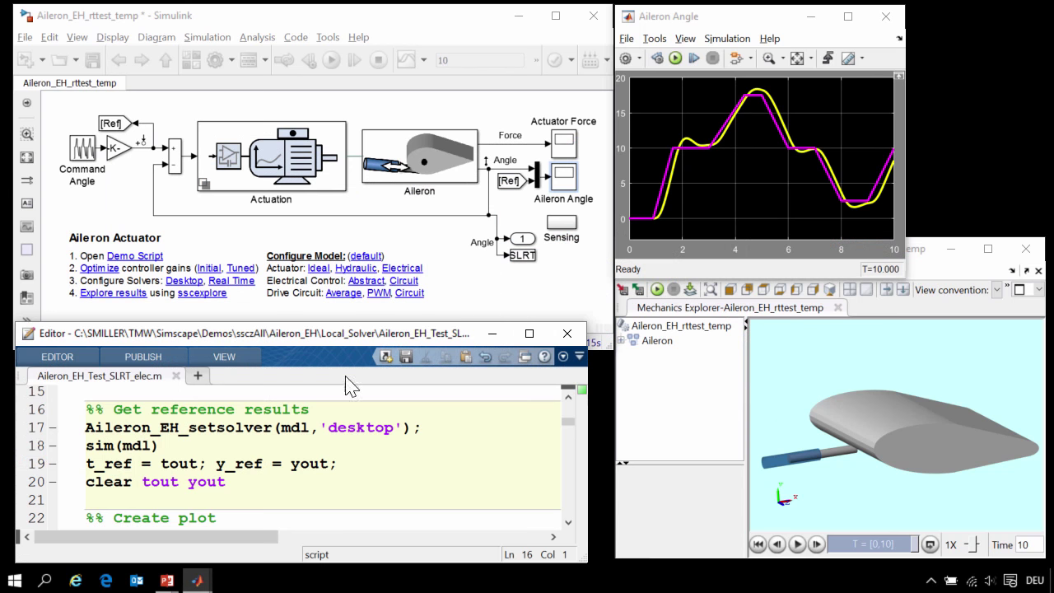
key("ctrl+shift+Return")
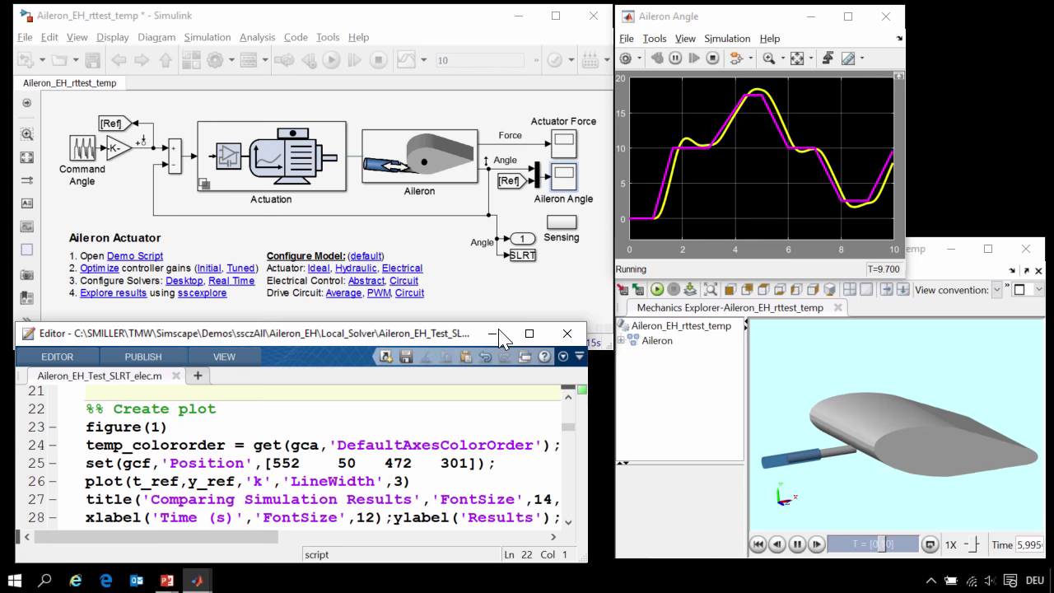
left_click(442, 444)
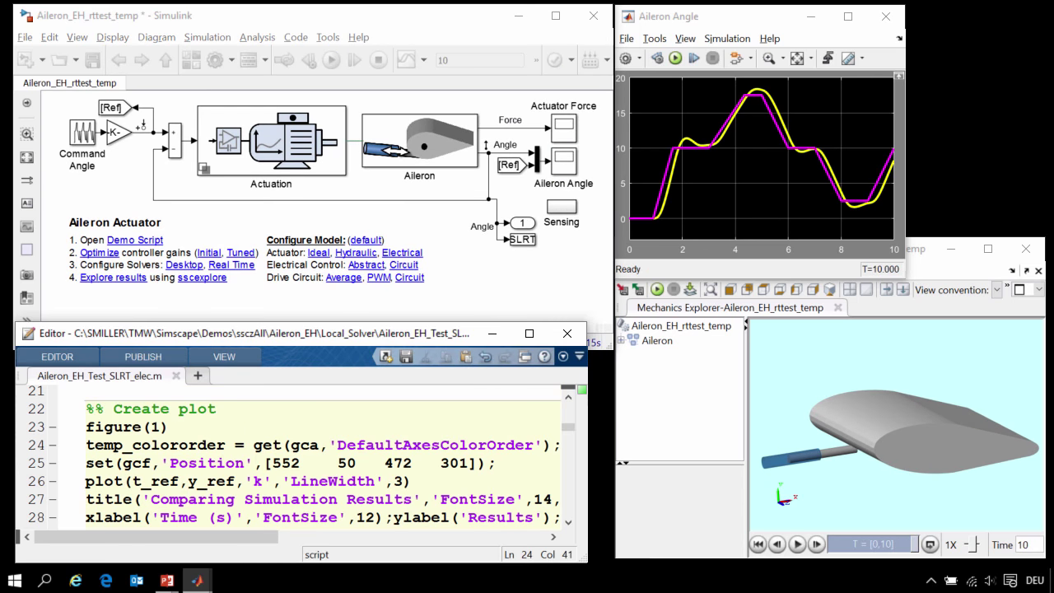
key("ctrl+Return")
Step: Run the real-time solver settings section to start the fixed-step ode3 re-simulation
scroll(329, 461, "down", 3)
left_click(392, 445)
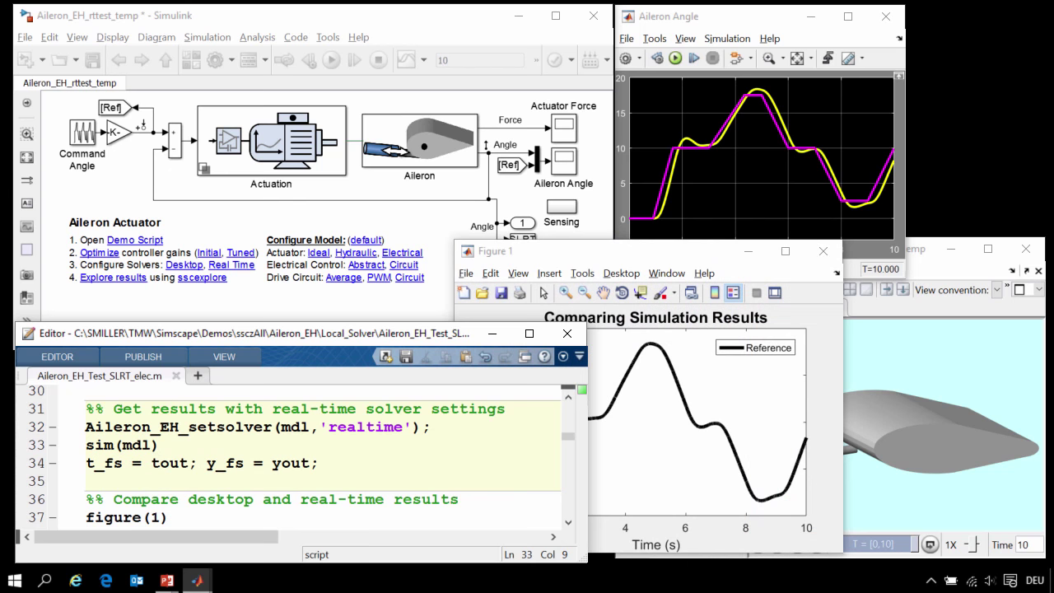
key("ctrl+shift+Return")
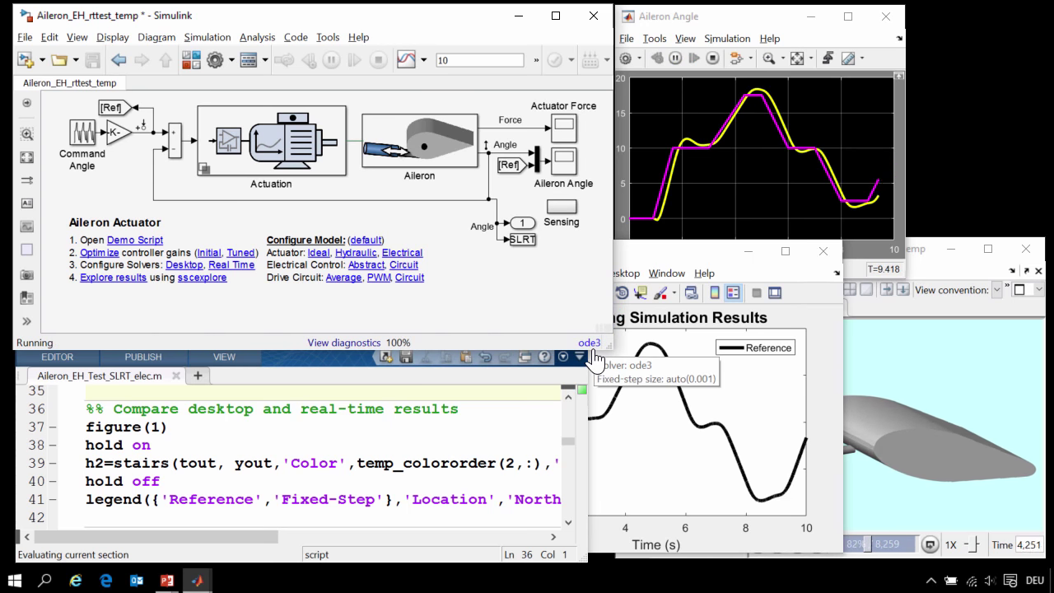
Step: Review the Electromechanical Solver Configuration's local Backward Euler settings, leaving them unchanged
left_click(287, 171)
key("Return")
key("Return")
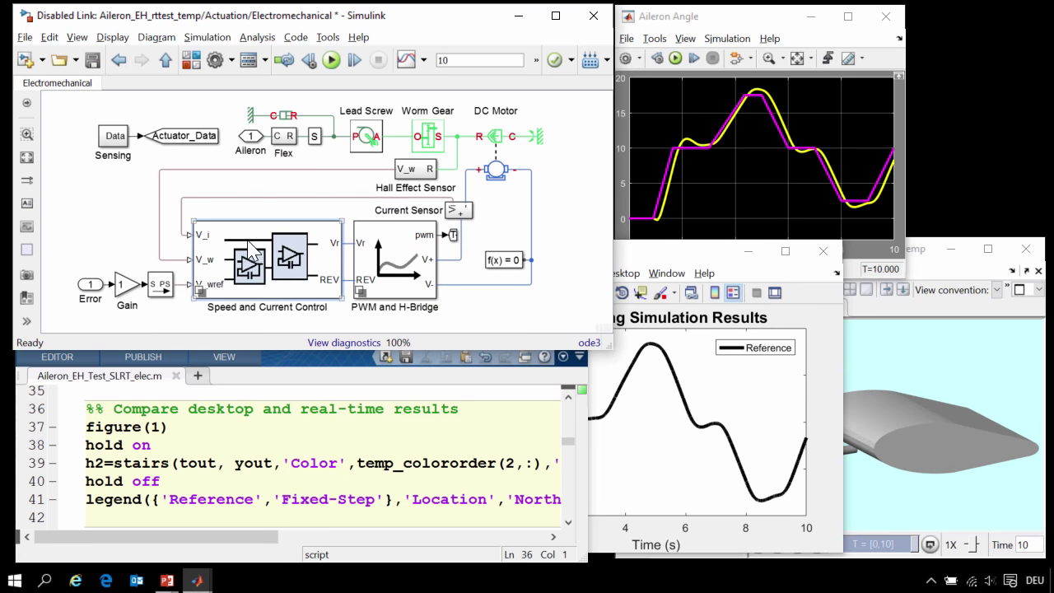
double_click(491, 259)
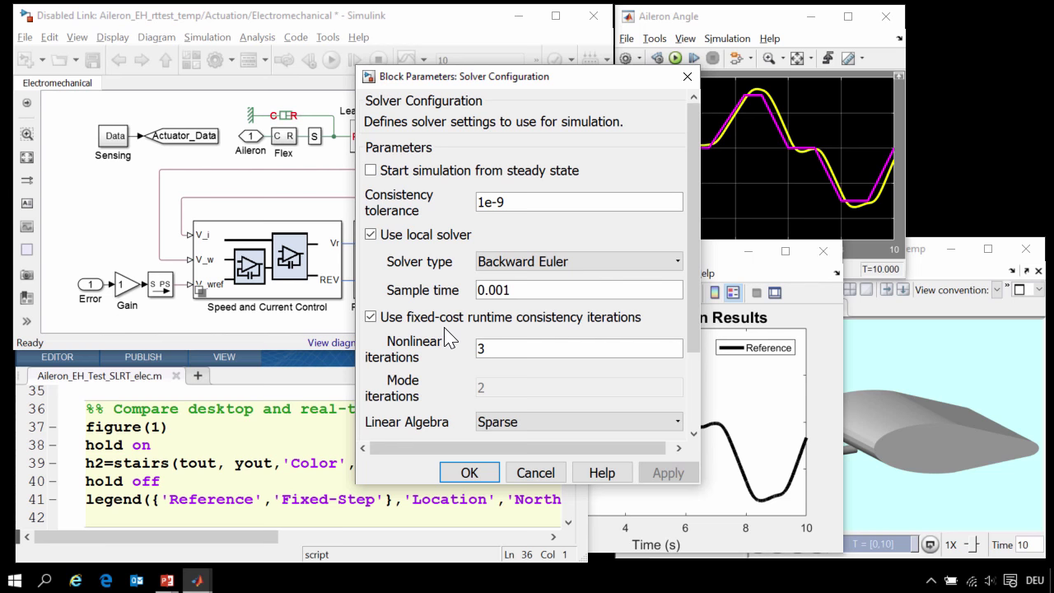
left_click(470, 472)
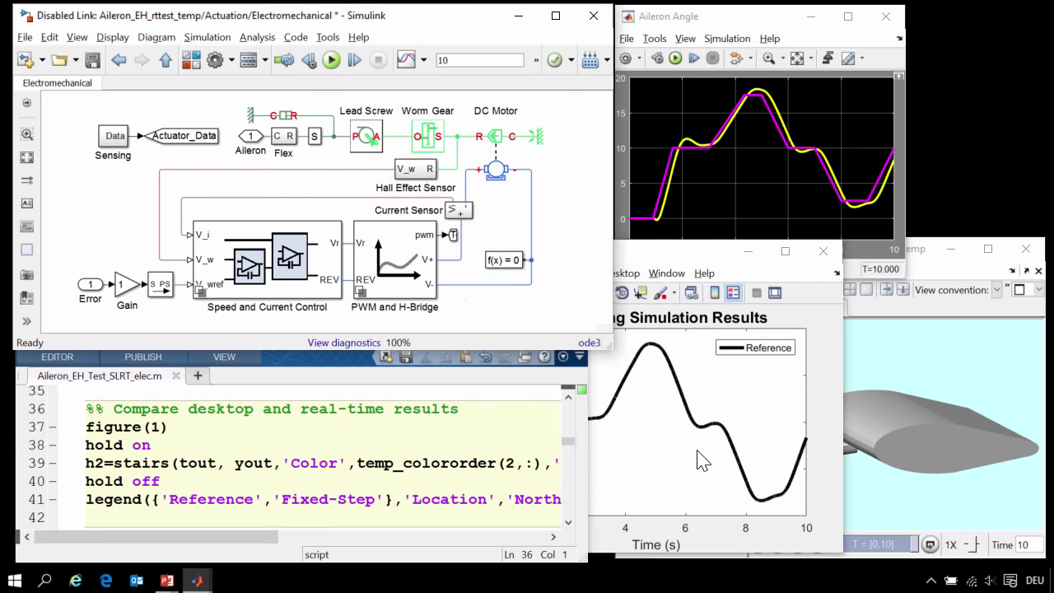
Step: Run the Compare desktop and real-time results section to overlay Fixed-Step on Reference
key("Escape")
key("Escape")
left_click(452, 426)
key("ctrl+shift+Return")
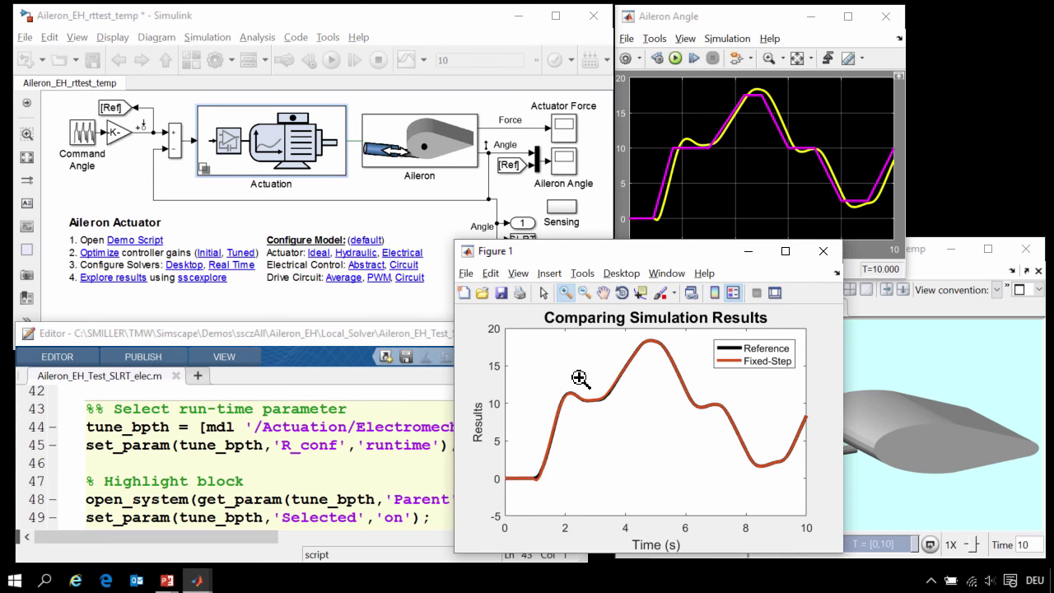
Step: Zoom in on the small gap between the Fixed-Step and Reference curves near 2.2 s
left_click_drag(578, 388, 563, 401)
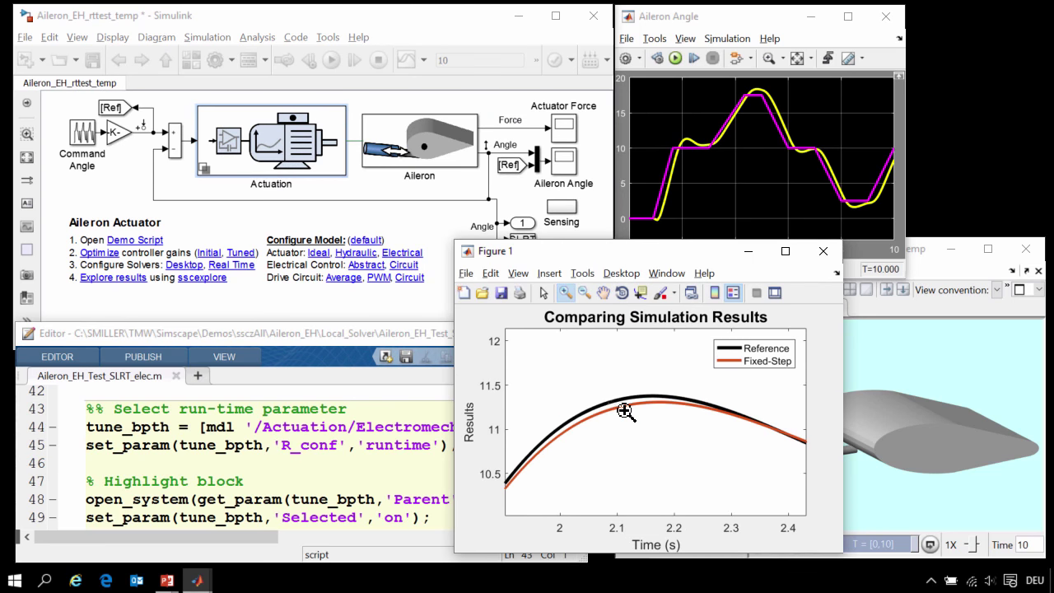
left_click_drag(668, 397, 733, 418)
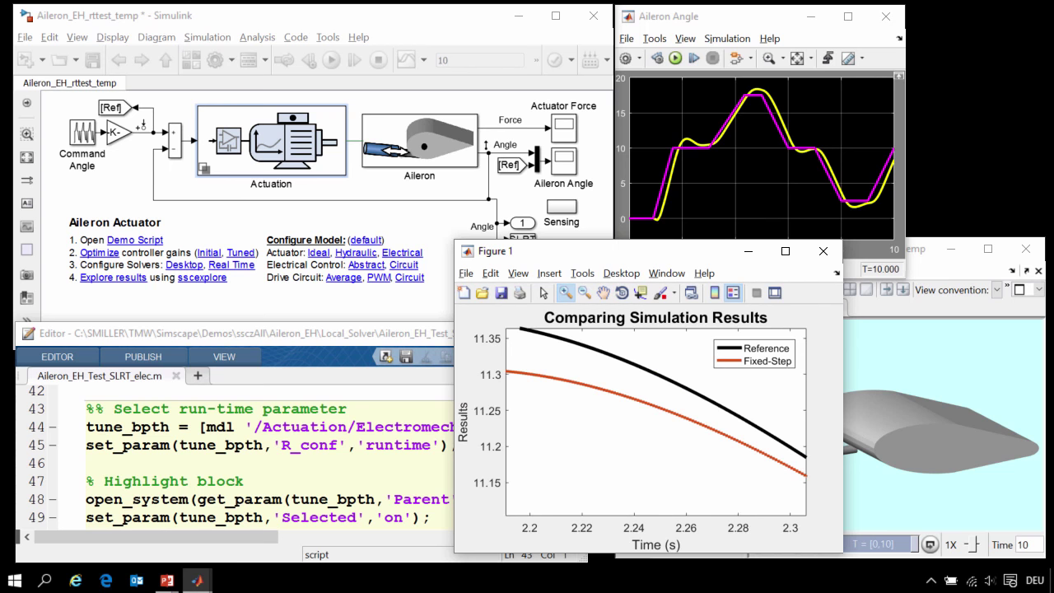
left_click_drag(616, 375, 763, 450)
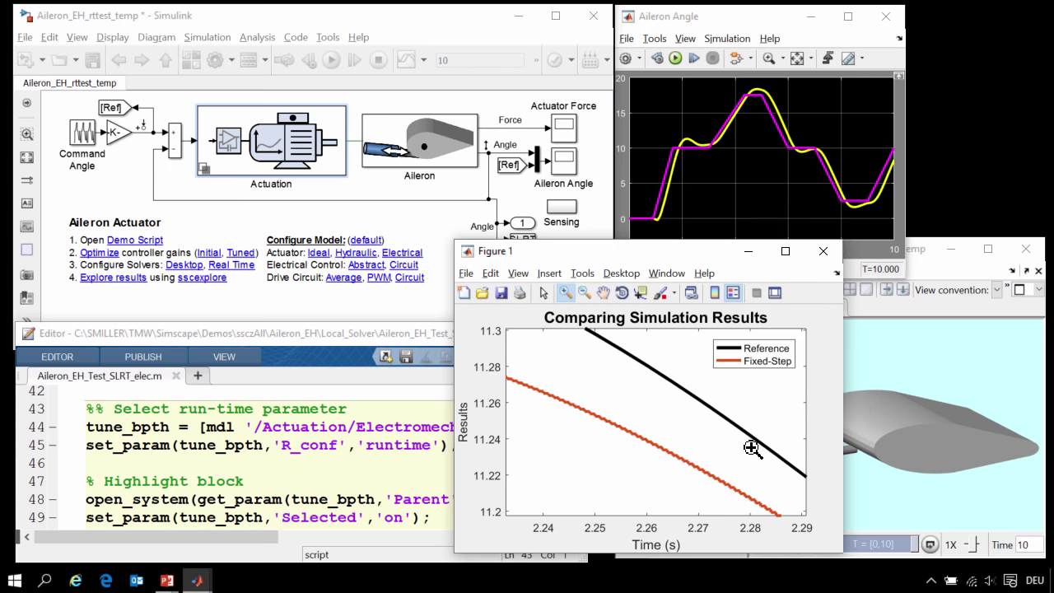
Step: Zoom back out to the full plot view and return to the script editor
left_click(584, 292)
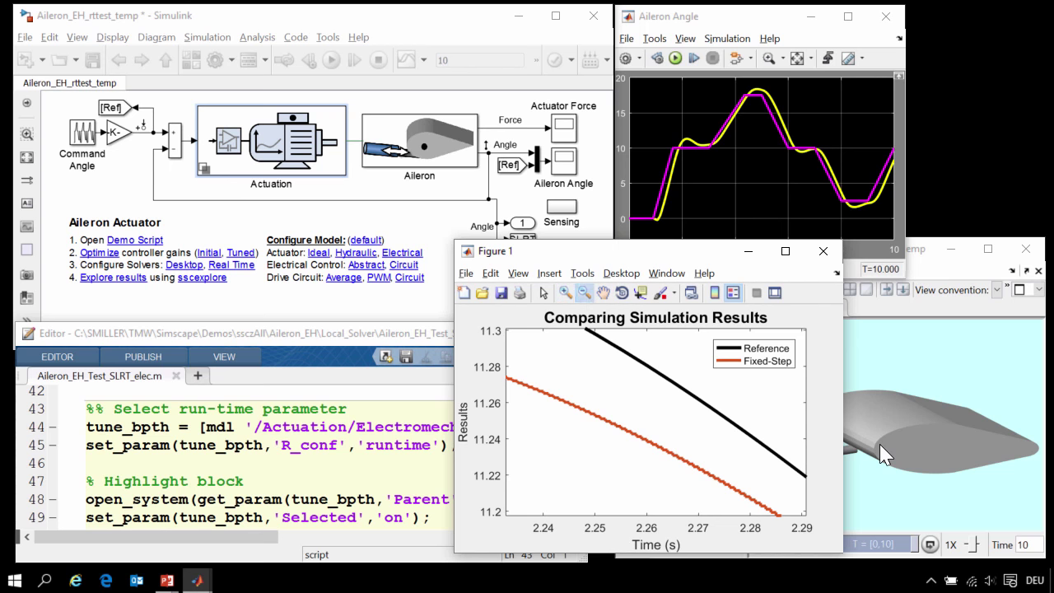
left_click(609, 356)
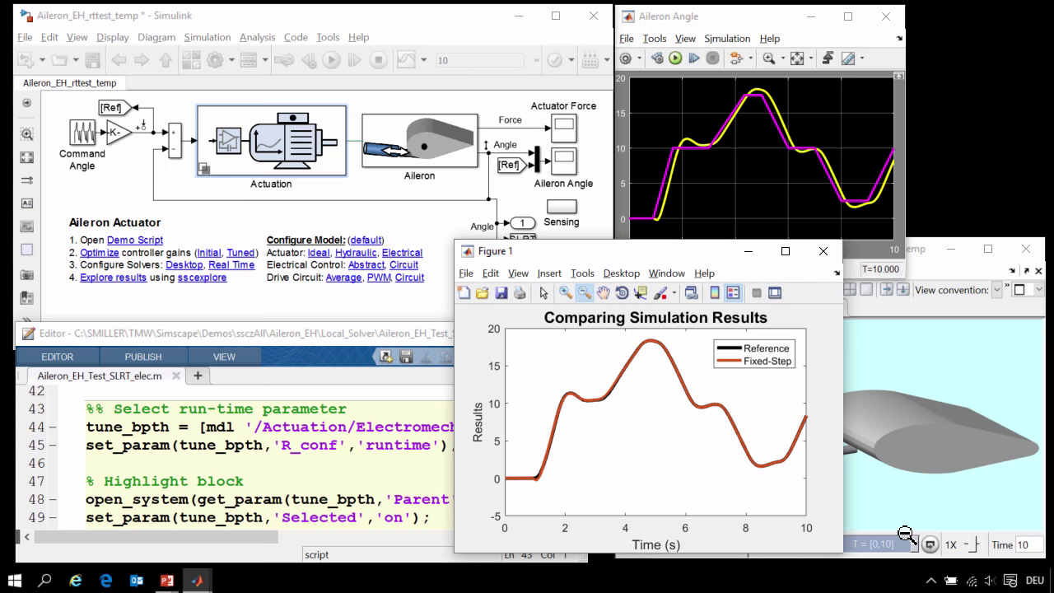
left_click(418, 415)
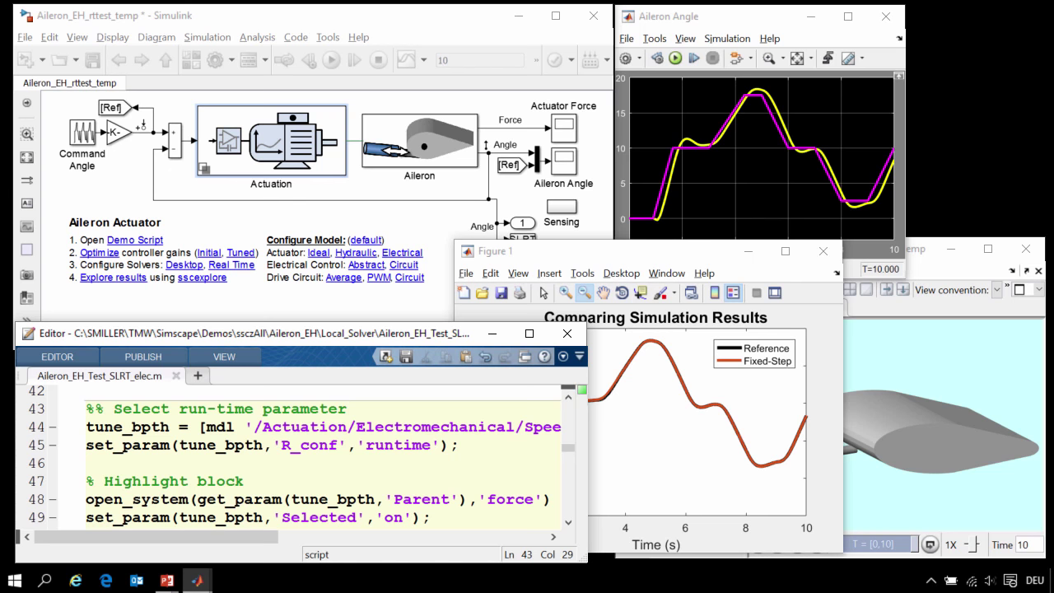
Step: Open the Speed Controller subsystem and bring the Op-Amp4 and R7 area into view
key("ctrl+shift+Return")
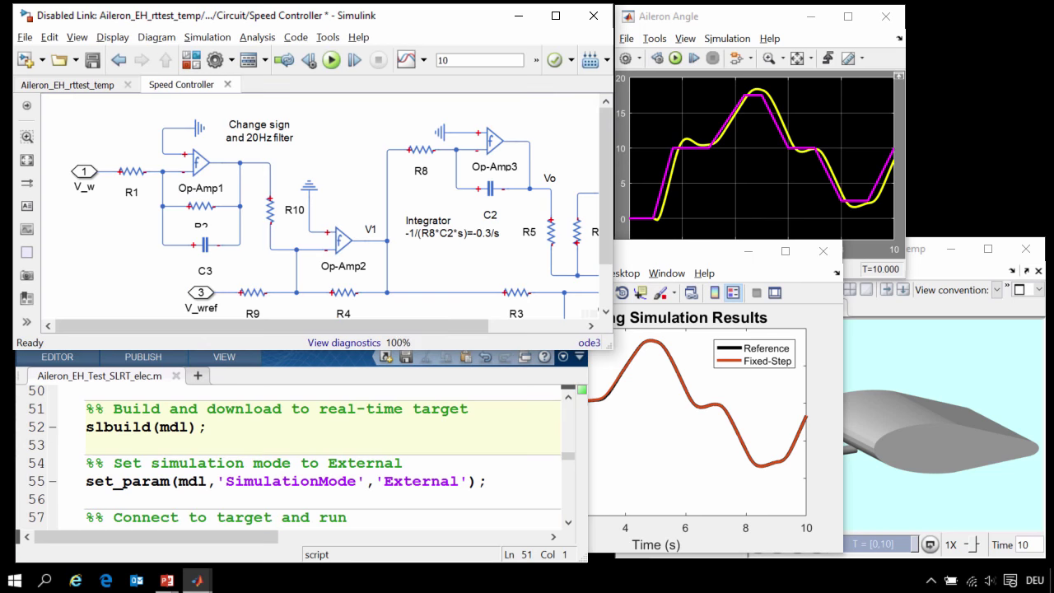
left_click(605, 301)
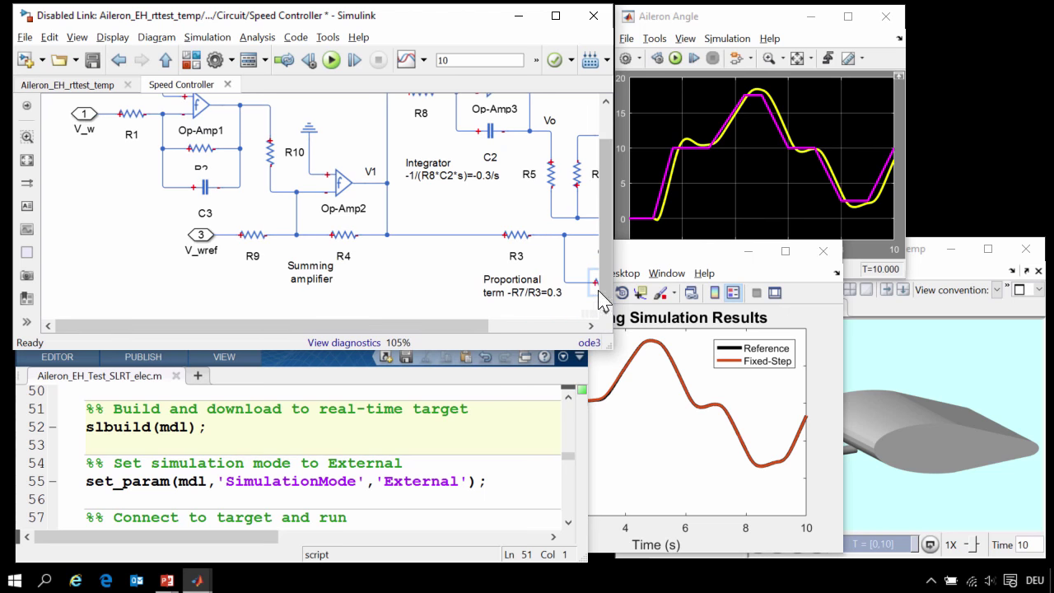
left_click(564, 326)
Step: Keep R7's resistance R7_Res (kOhm) as a Run-time parameter, then return to the top-level model
double_click(497, 289)
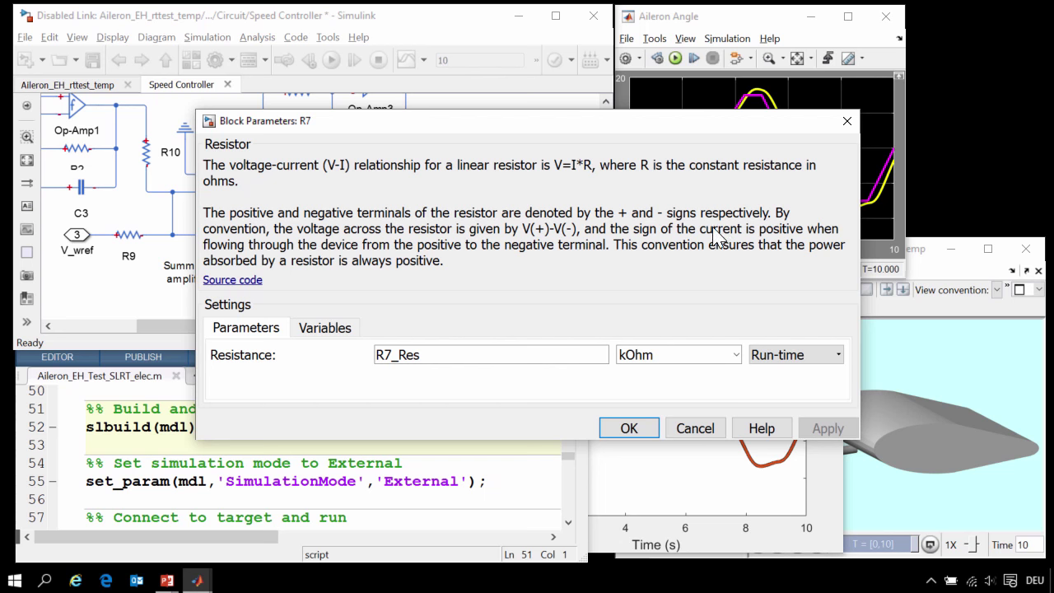
left_click(837, 355)
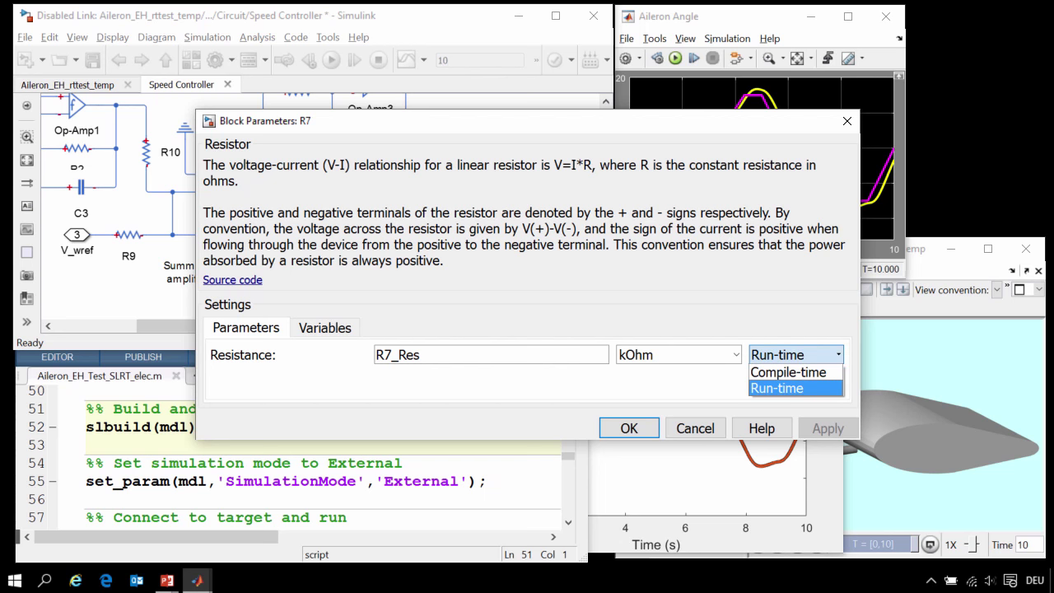
left_click(833, 388)
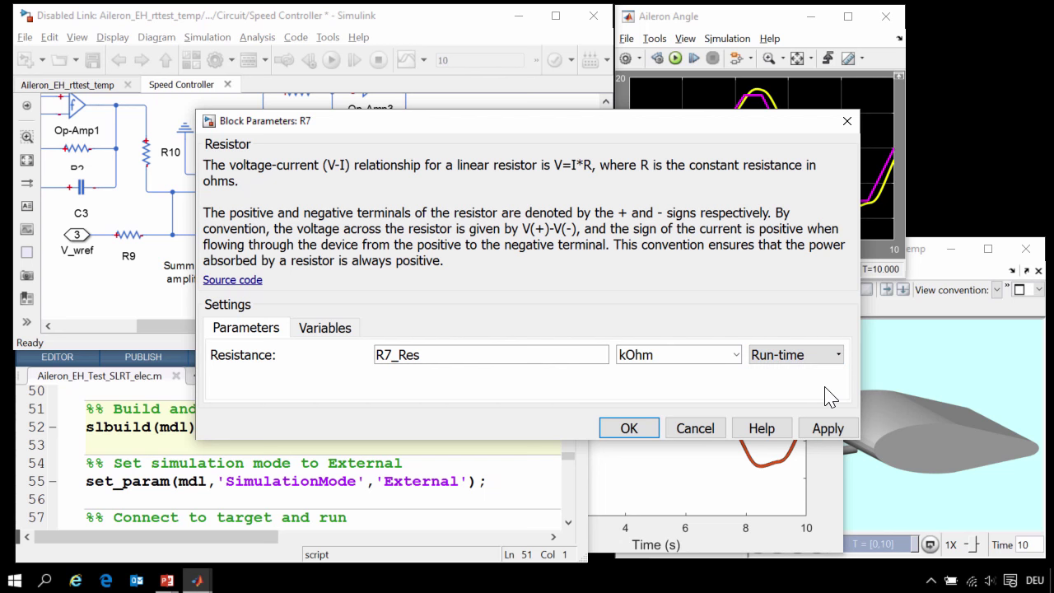
left_click(647, 430)
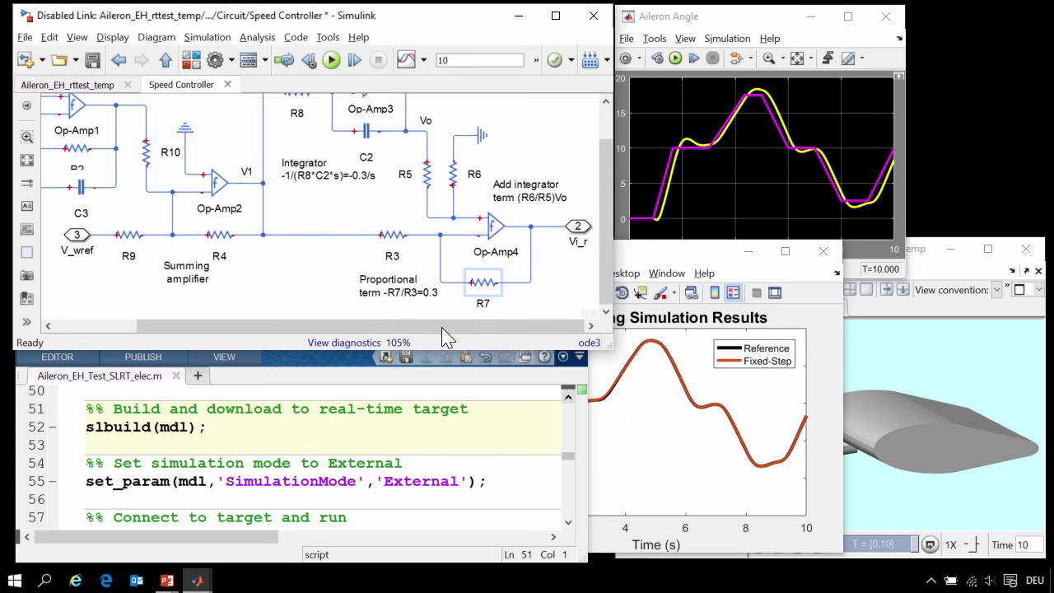
key("Escape")
key("Escape")
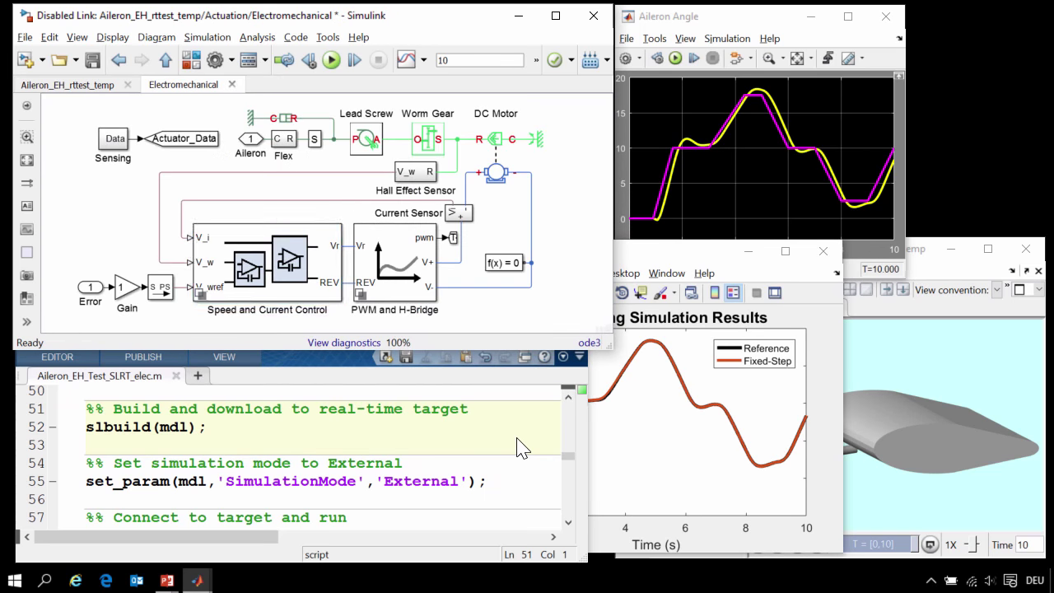
key("Escape")
key("Escape")
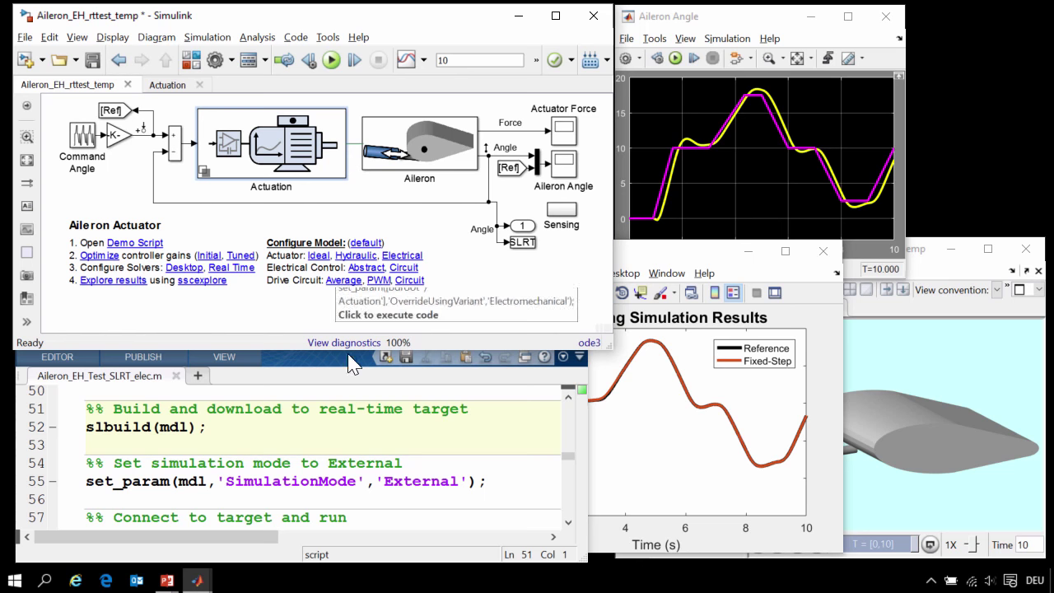
Step: Build the model with slbuild and download it to the real-time target
left_click(206, 427)
key("ctrl+shift+Return")
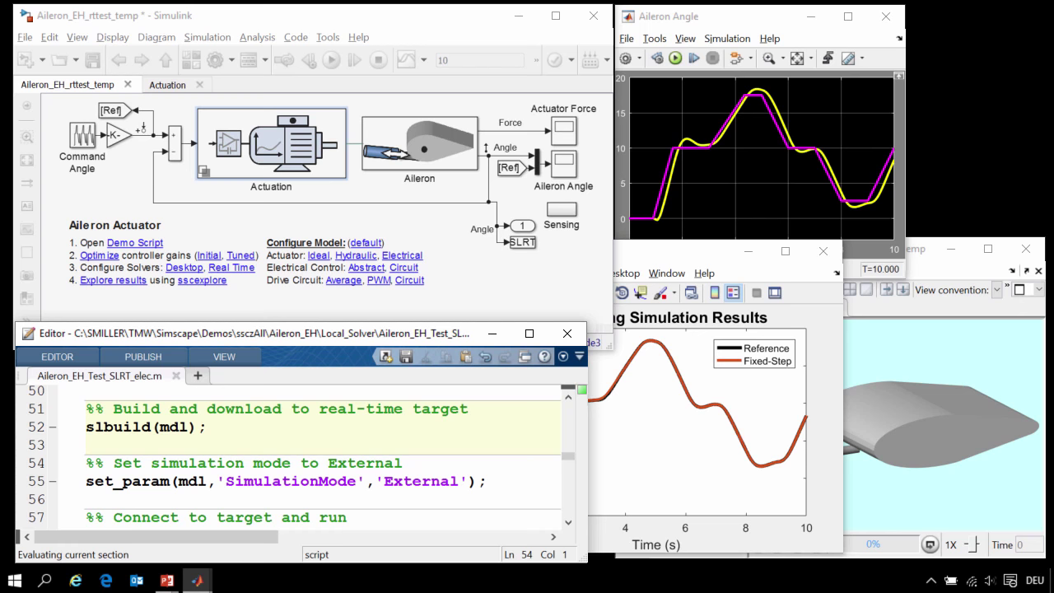
key("alt+Tab")
key("alt+Tab")
key("alt+Tab")
key("alt+Tab")
key("alt+Tab")
key("alt+Tab")
key("alt+Tab")
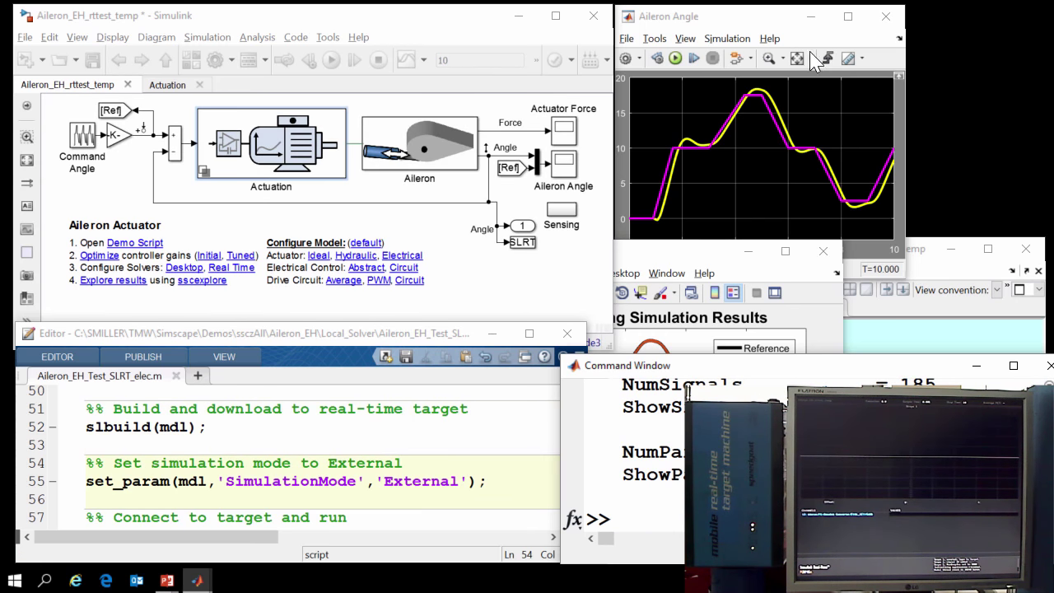
left_click(751, 20)
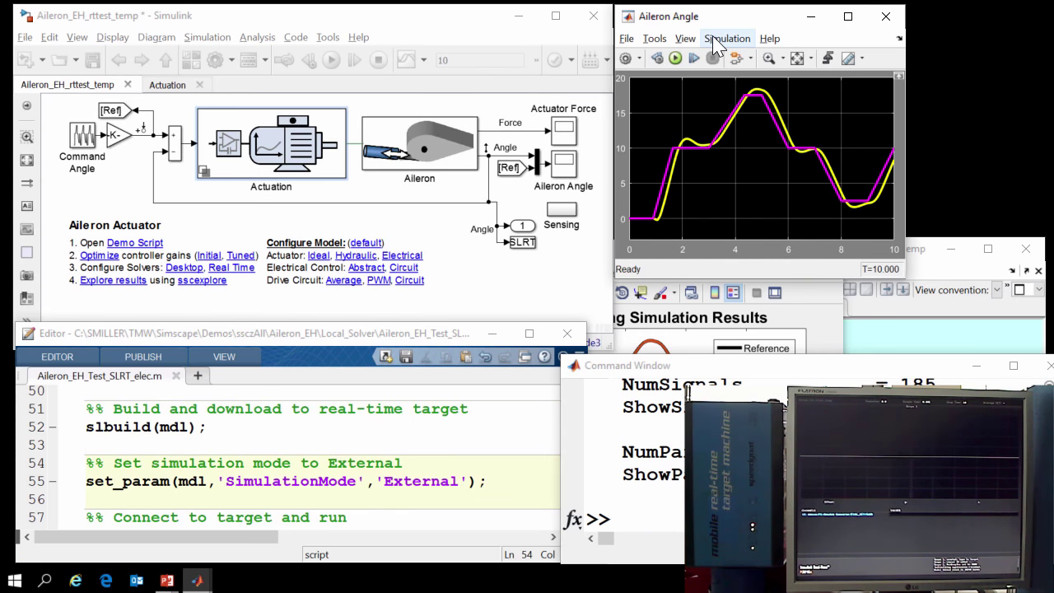
Step: Set the simulation mode to External, then connect to the target and run it
left_click(517, 484)
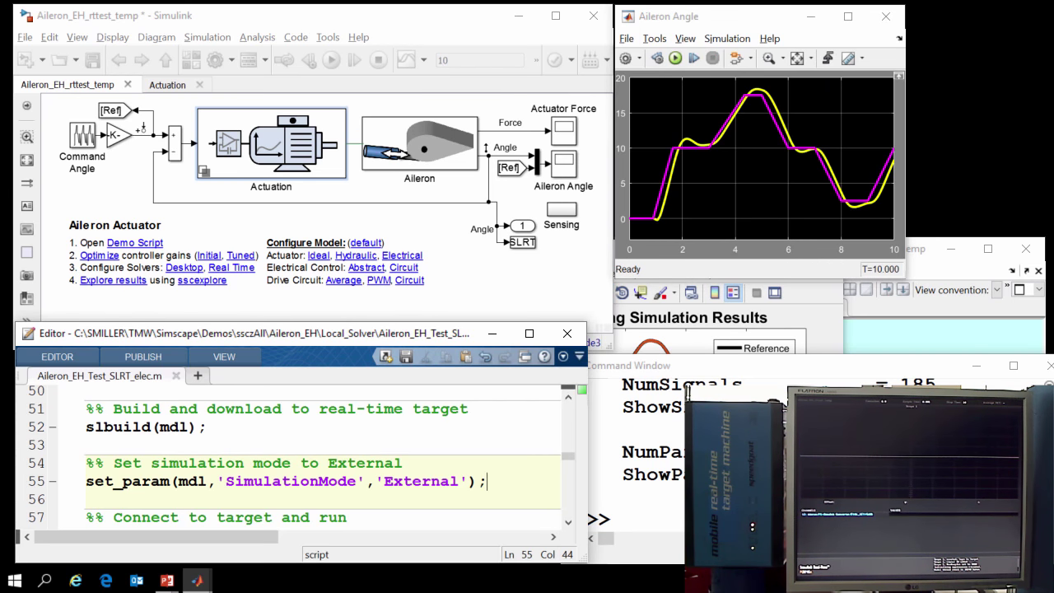
key("ctrl+shift+Return")
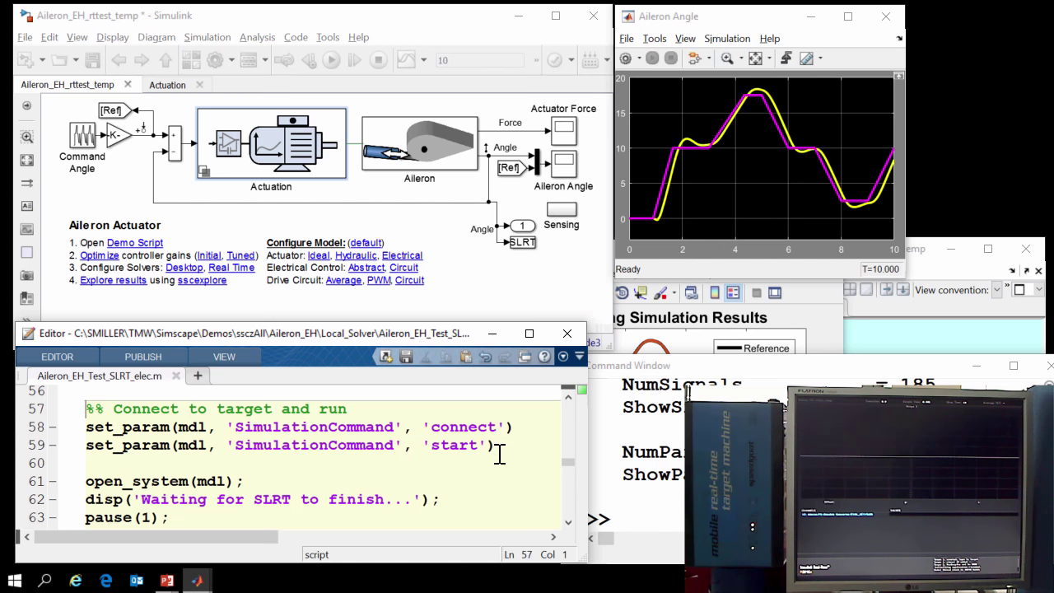
key("ctrl+shift+Return")
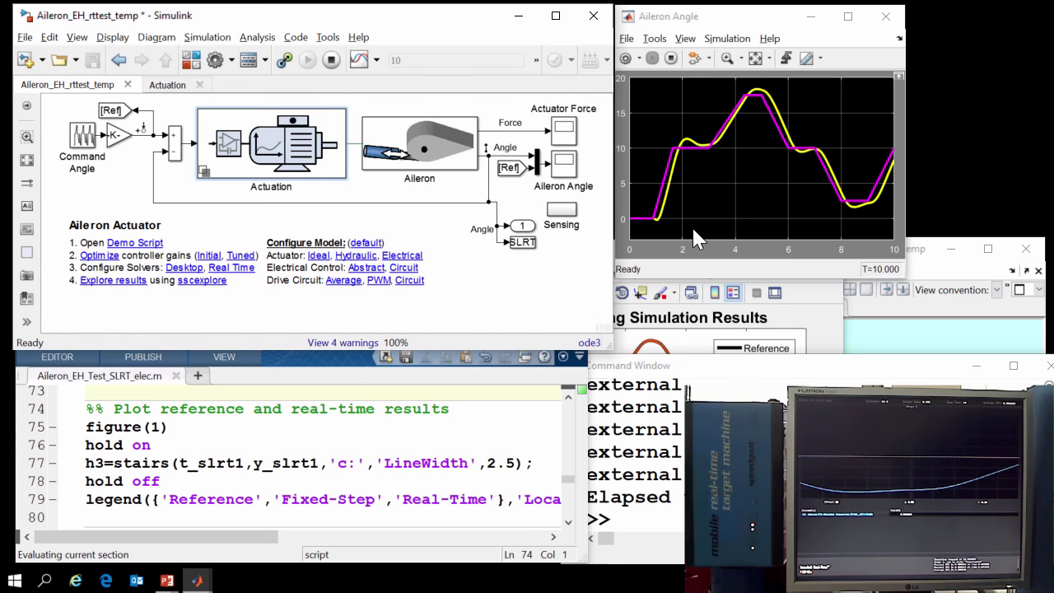
Step: Plot the Real-Time results in Figure 1 and zoom in to compare curves near 2 s
left_click(508, 443)
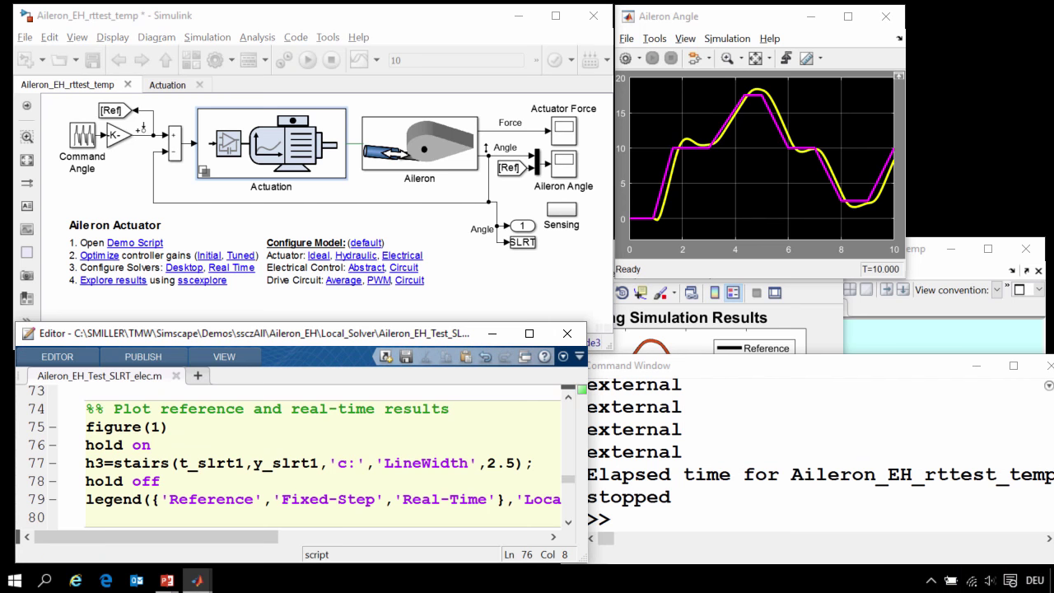
key("ctrl+shift+Return")
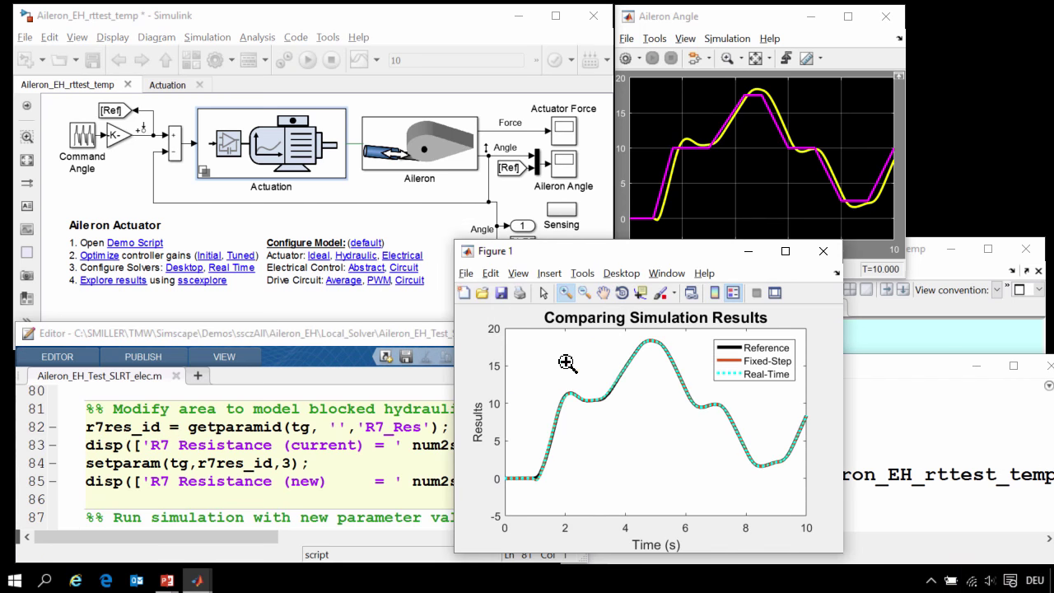
left_click_drag(563, 399, 577, 392)
left_click_drag(687, 379, 571, 447)
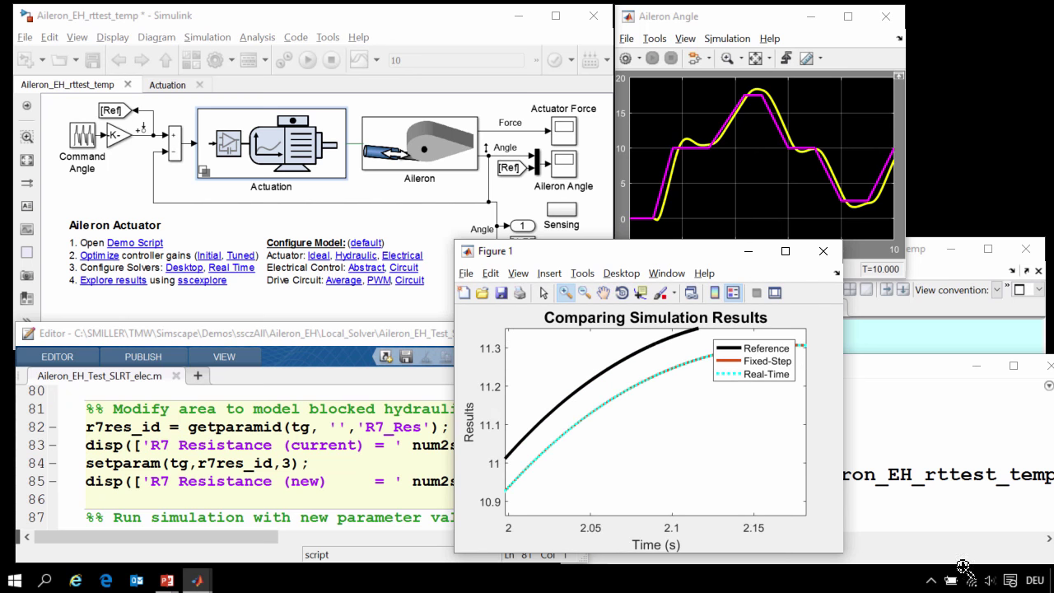
left_click_drag(639, 379, 574, 434)
Step: Restore the full 0–10 s plot view and return to the script editor
left_click(583, 292)
double_click(597, 375)
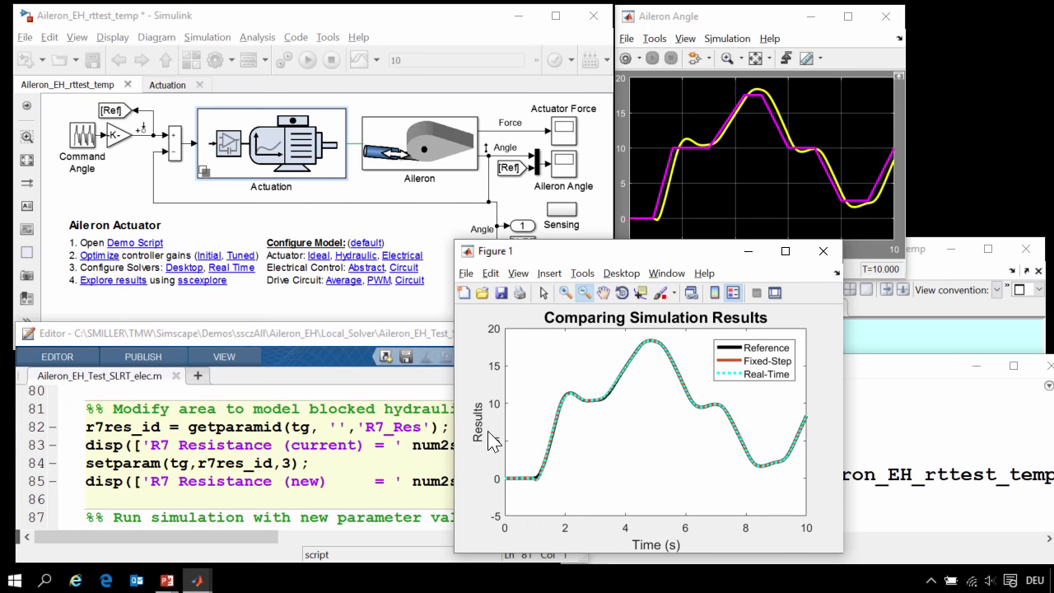
left_click(383, 455)
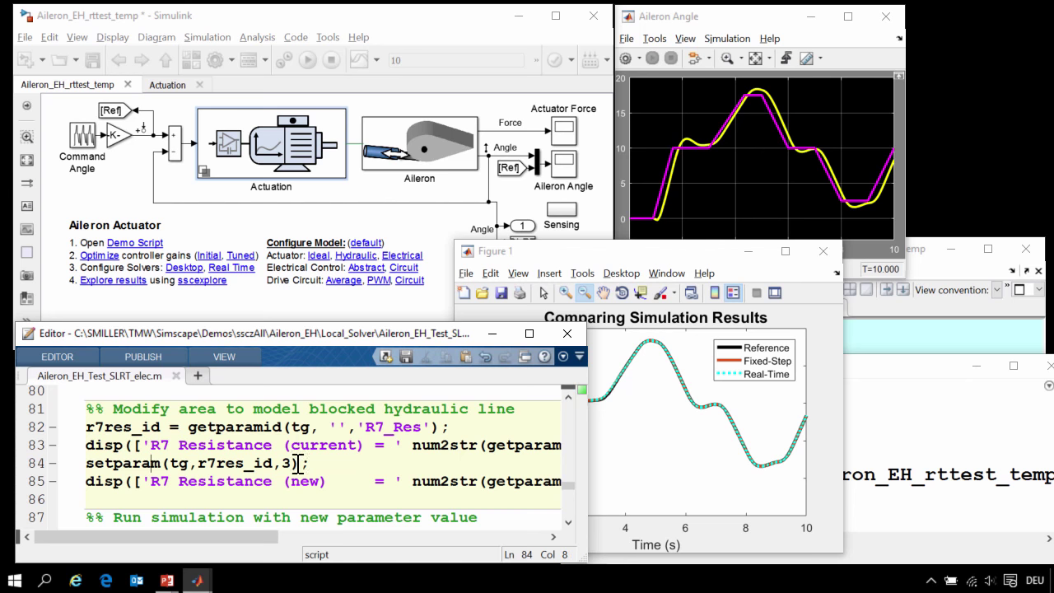
Step: Change R7's resistance on the target from 10 to 3 and check the printed old and new values
left_click(222, 428)
key("ctrl+Down")
left_click(856, 375)
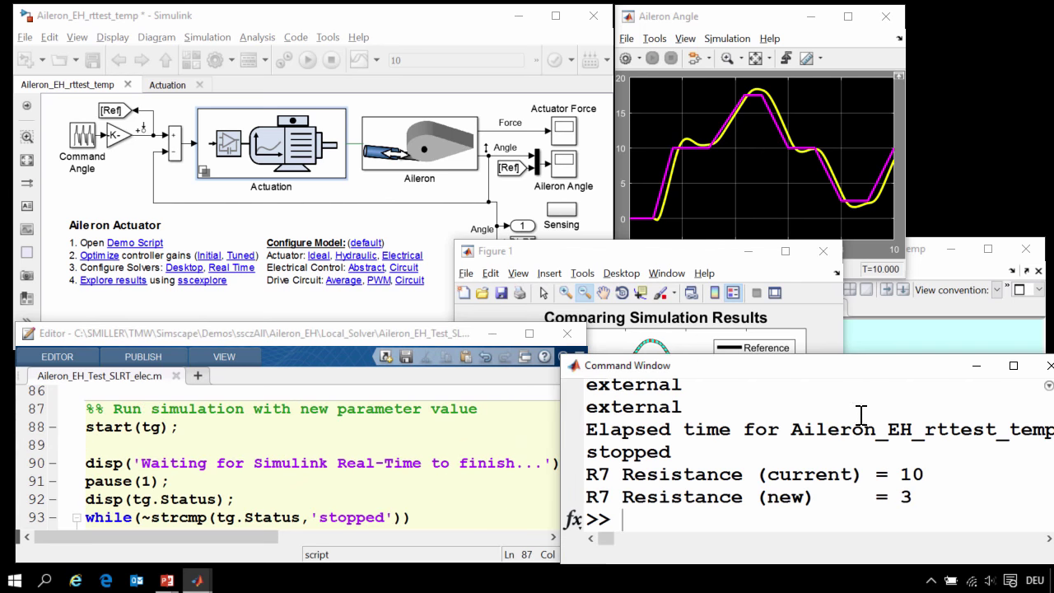
Step: Rerun the real-time simulation with the new R7 to add the Modified curve to Figure 1
left_click(403, 504)
key("ctrl+shift+Return")
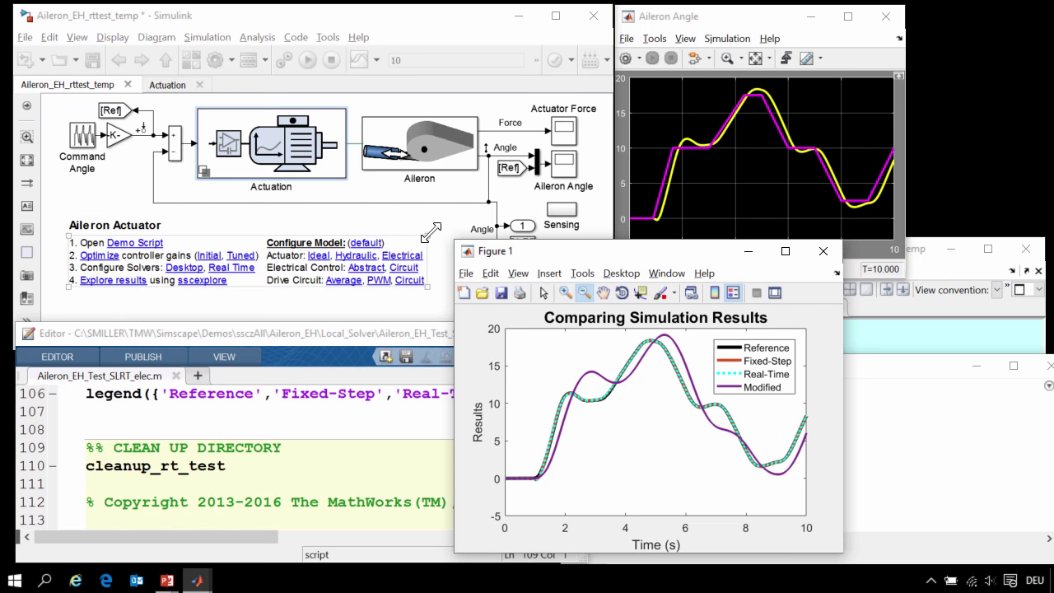
left_click(345, 167)
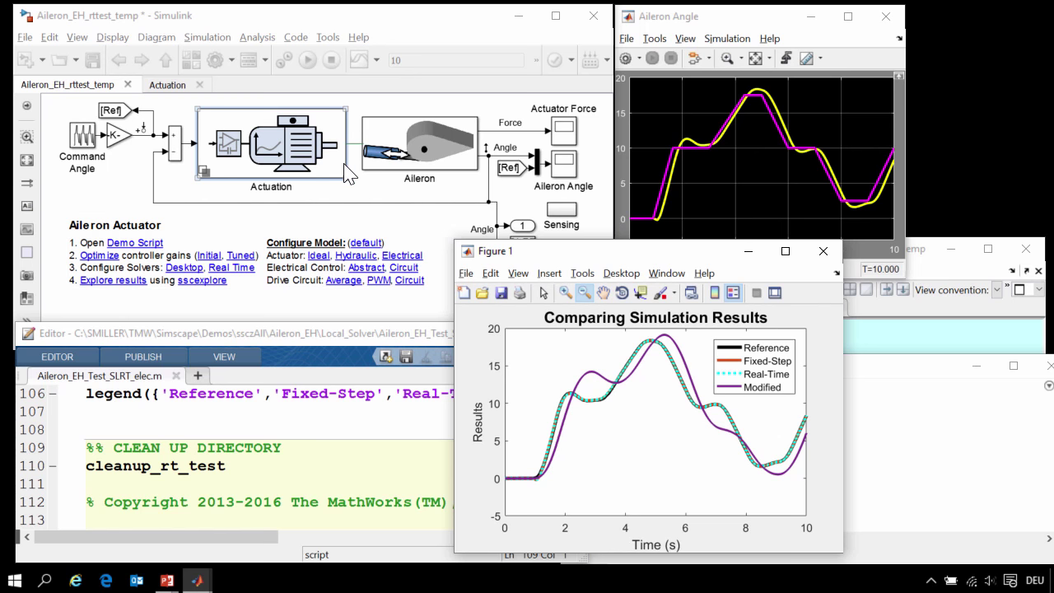